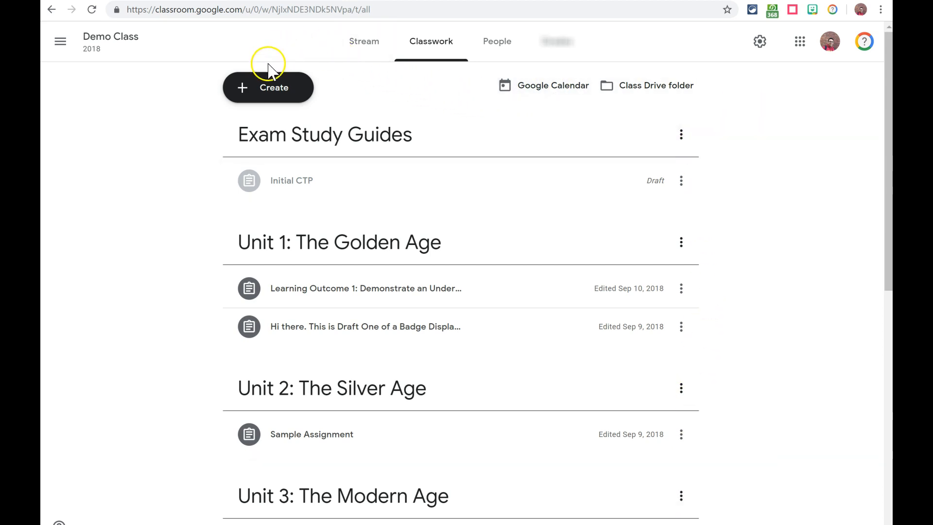
Create a new assignment for Demo Class 2018 with the title "Title" and a value of 50 points
{"action": "left_click", "coordinate": [266, 92]}
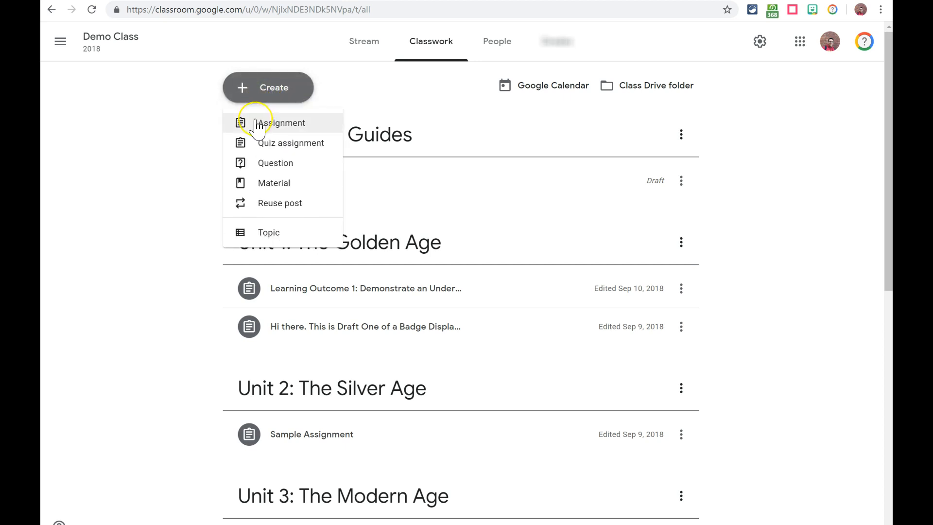
{"action": "left_click", "coordinate": [258, 124]}
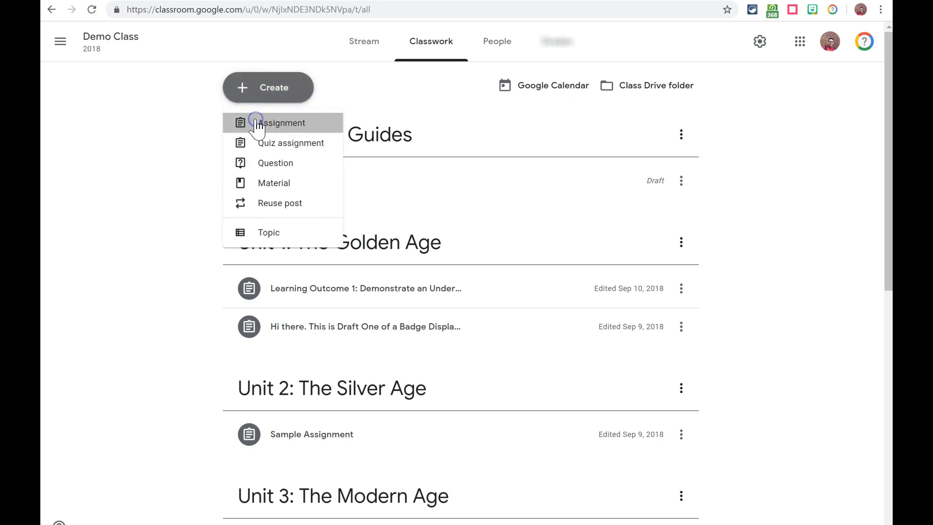
{"action": "left_click", "coordinate": [299, 233]}
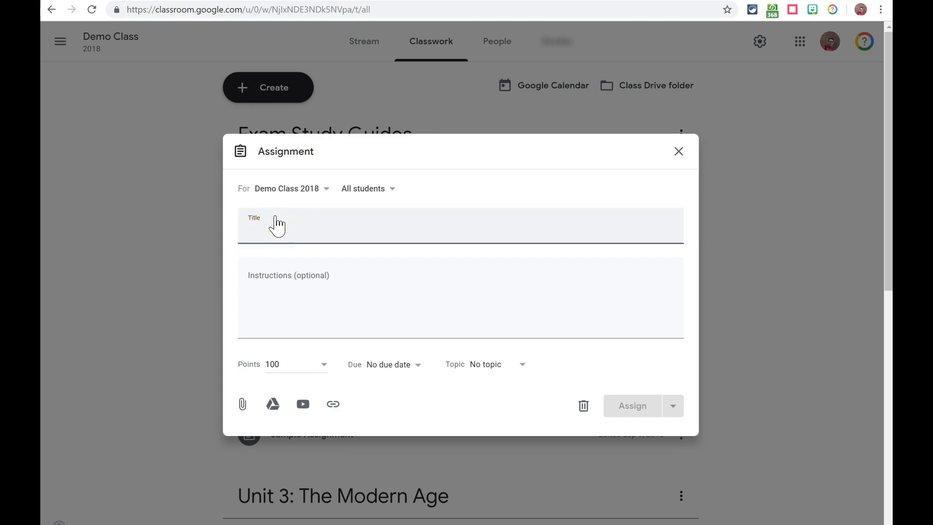
{"action": "type", "text": "Title"}
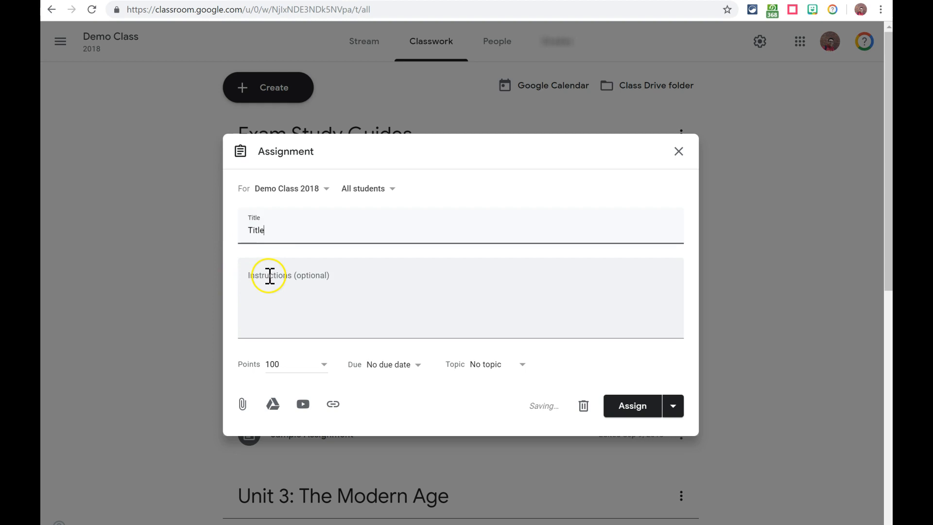
{"action": "left_click", "coordinate": [269, 275]}
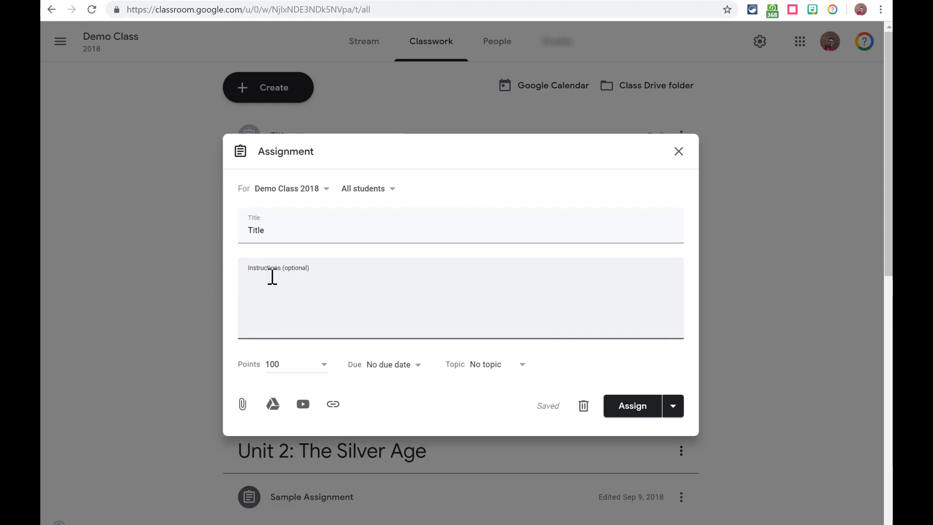
{"action": "left_click", "coordinate": [324, 364]}
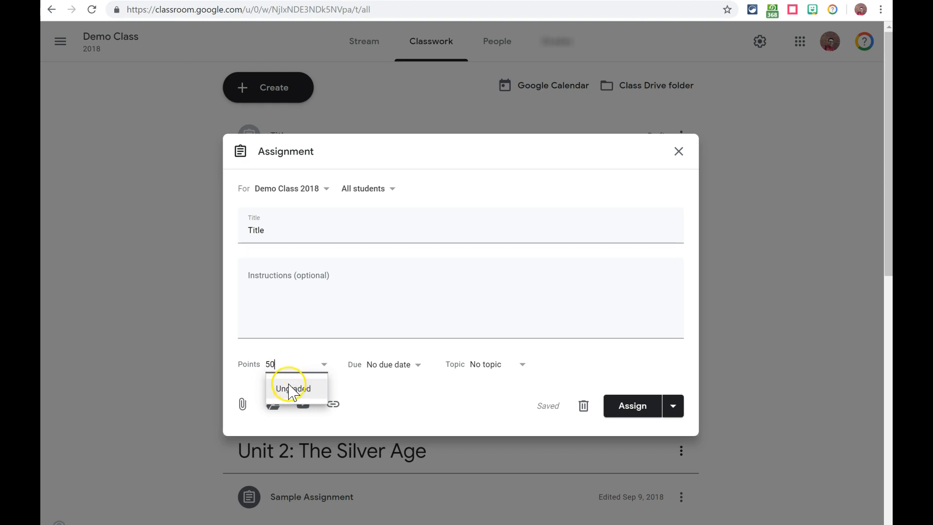
Set the due date to Apr 17, 2019 at 11:59 PM and file the assignment under the topic Unit 1: The Golden Age
{"action": "left_click", "coordinate": [398, 367]}
{"action": "left_click", "coordinate": [403, 408]}
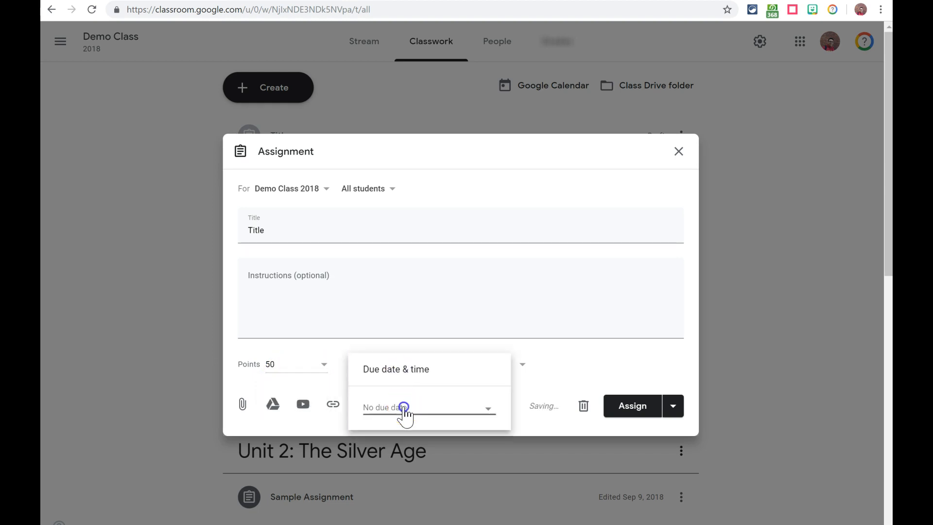
{"action": "left_click", "coordinate": [433, 495]}
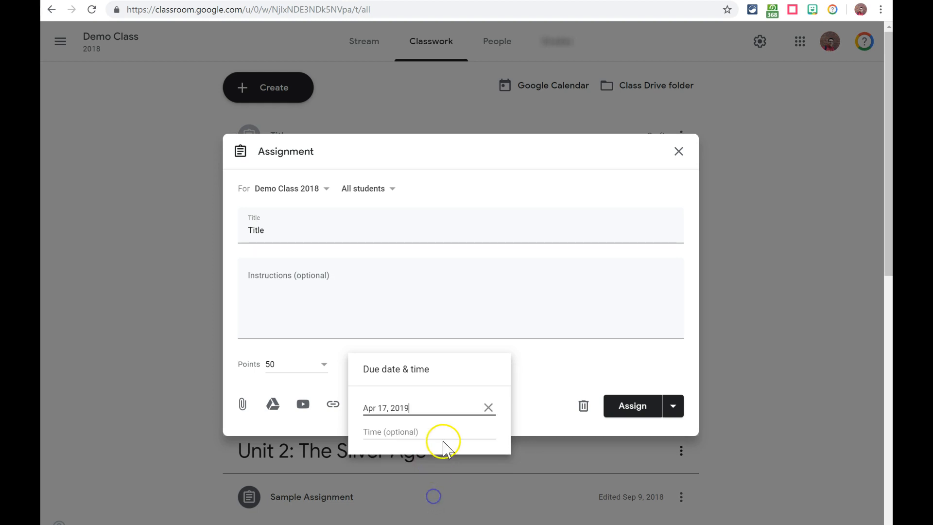
{"action": "left_click", "coordinate": [429, 432]}
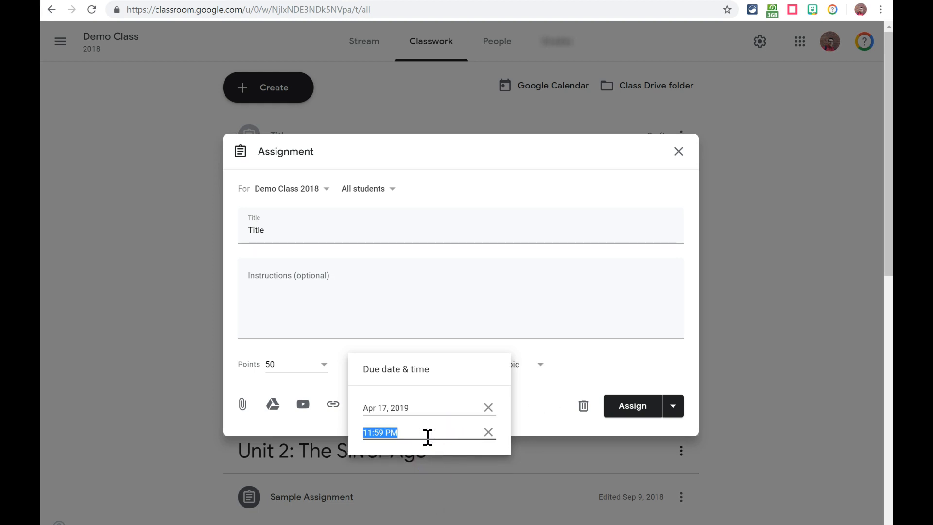
{"action": "left_click", "coordinate": [599, 357]}
{"action": "left_click", "coordinate": [542, 366]}
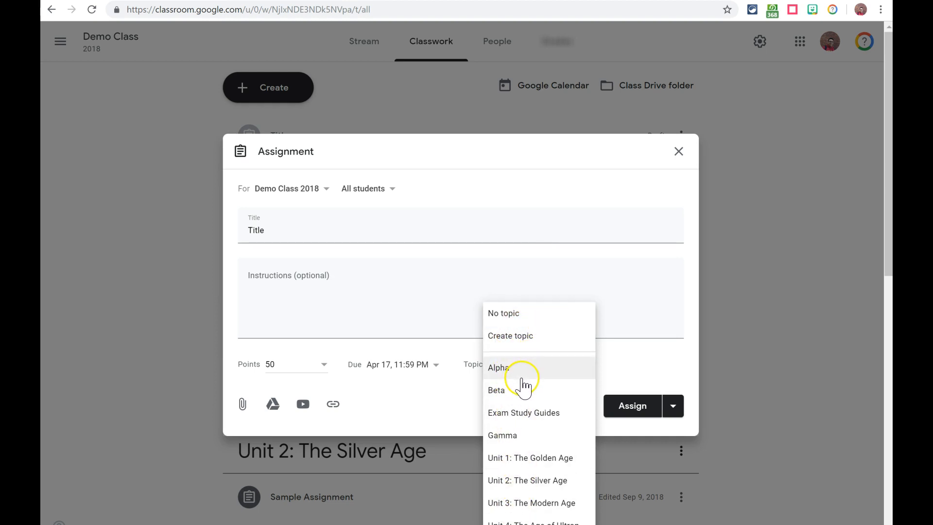
{"action": "left_click", "coordinate": [541, 464]}
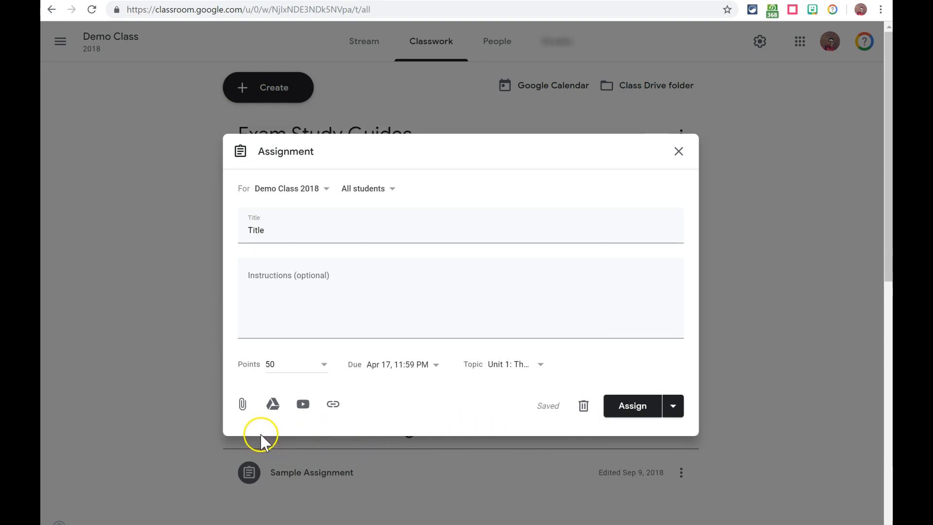
{"action": "left_click", "coordinate": [243, 405]}
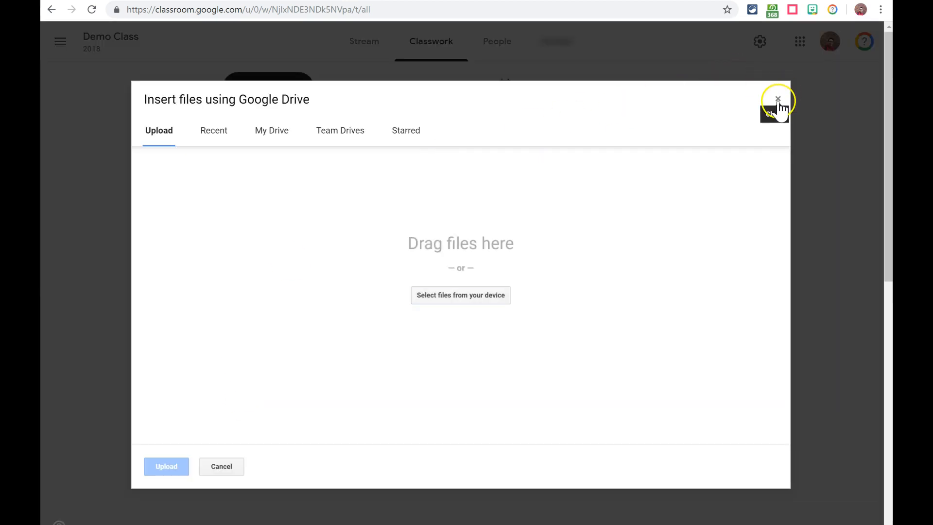
{"action": "left_click", "coordinate": [777, 99]}
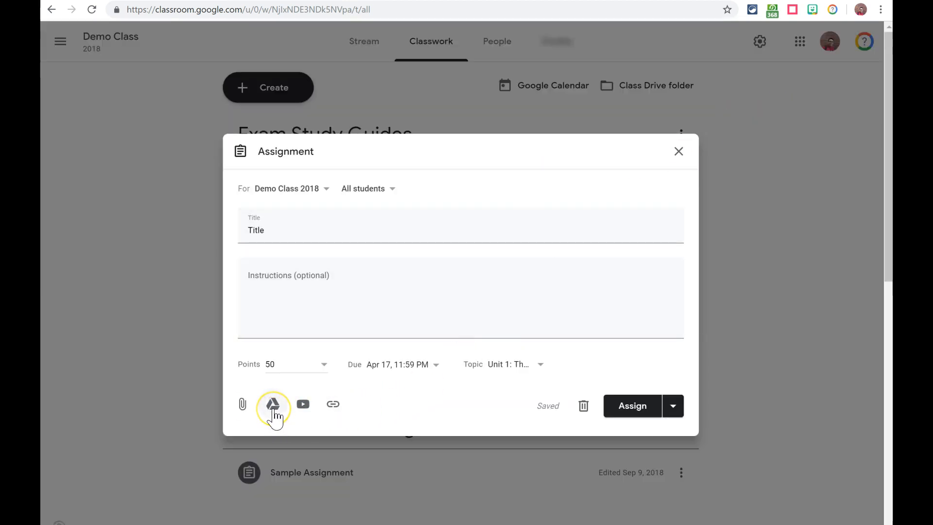
{"action": "left_click", "coordinate": [304, 409]}
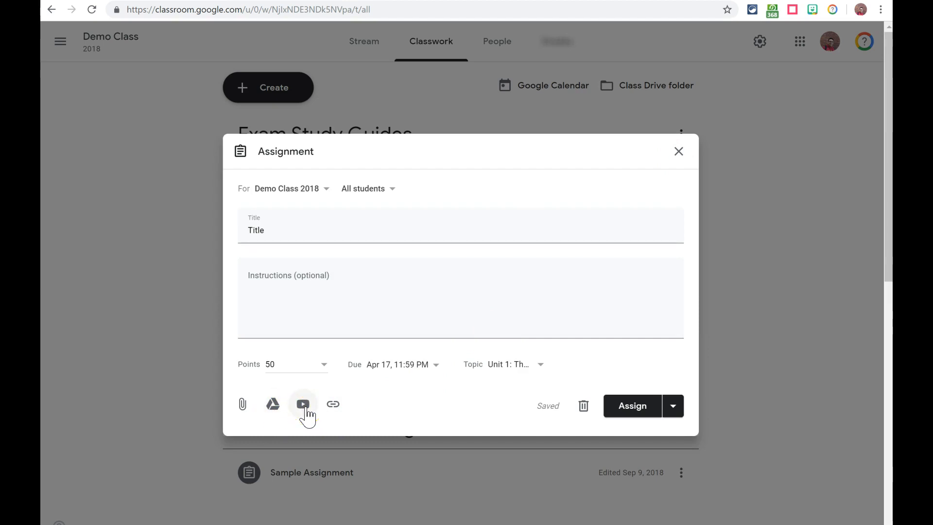
{"action": "left_click", "coordinate": [333, 408]}
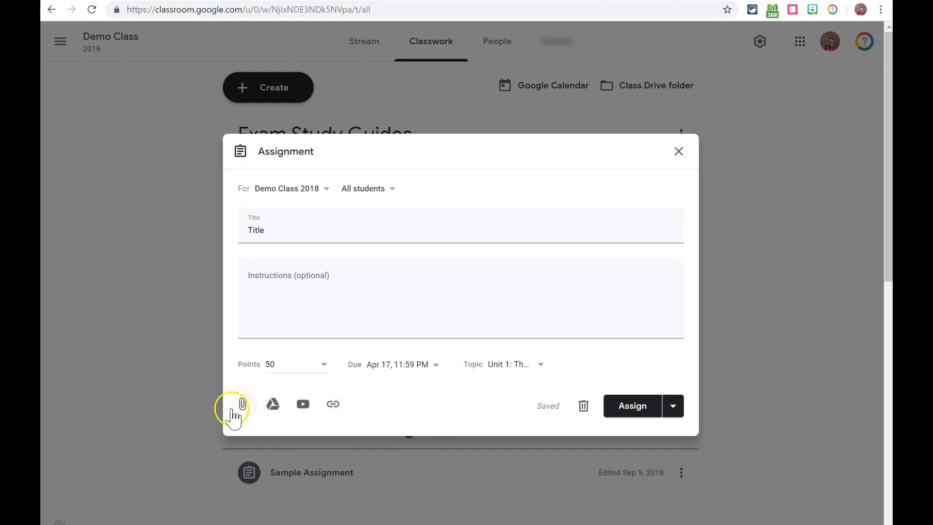
Attach the file Scanned_20190206-0952.pdf from My Drive to the assignment
{"action": "left_click", "coordinate": [272, 408]}
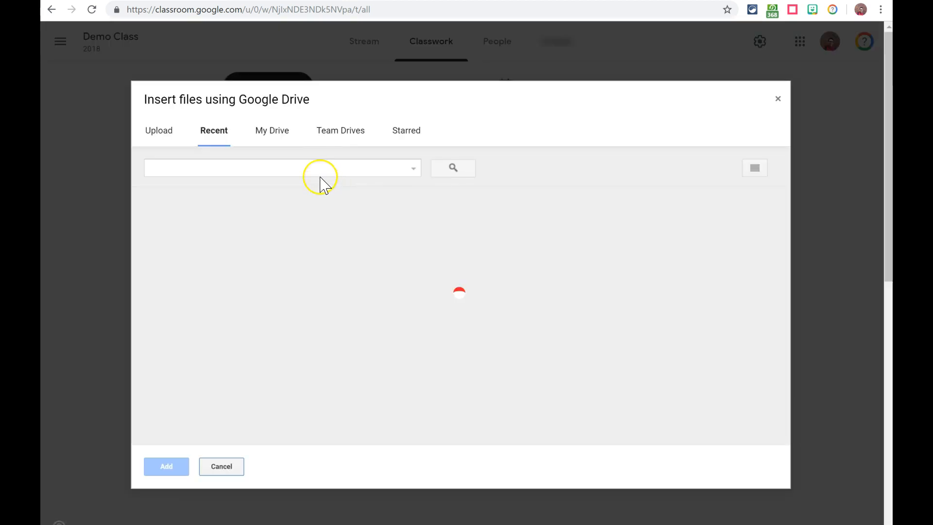
{"action": "left_click", "coordinate": [280, 138]}
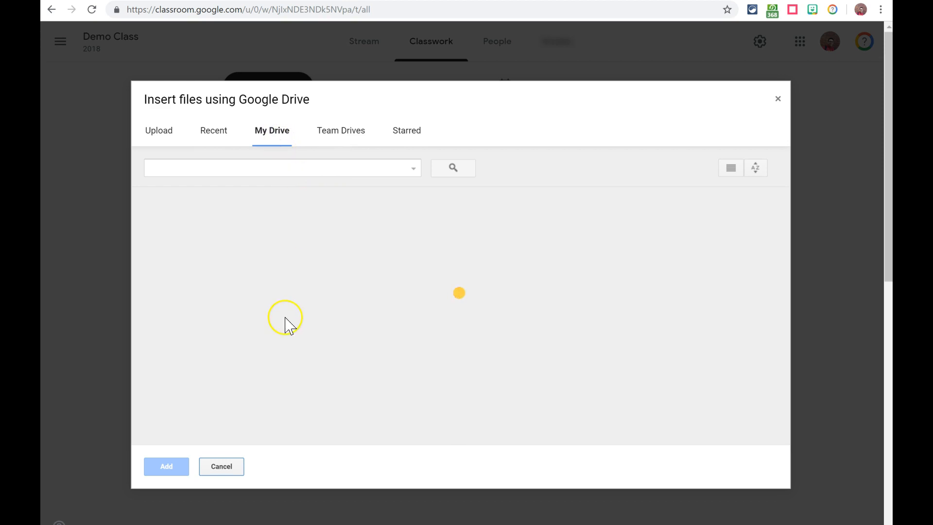
{"action": "left_click", "coordinate": [193, 273]}
{"action": "left_click", "coordinate": [167, 467]}
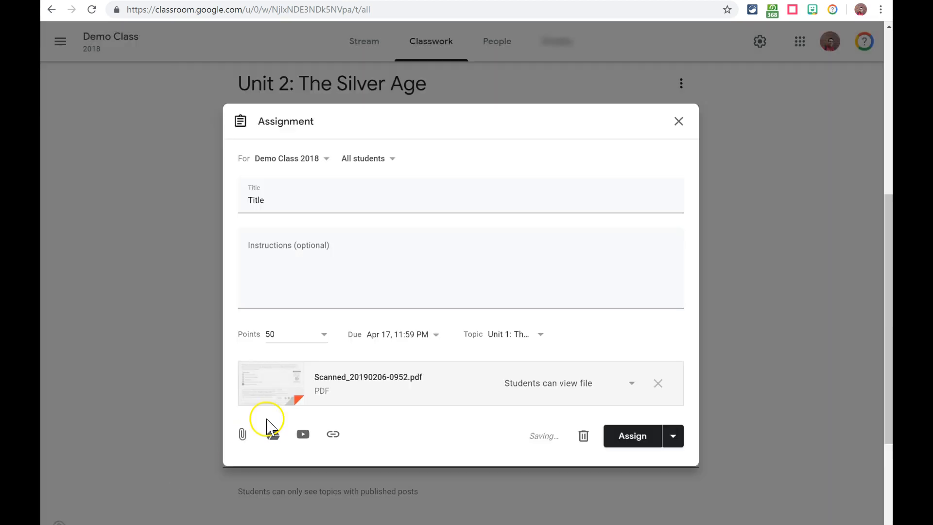
Set the attached PDF's student access to "Make a copy for each student"
{"action": "left_click", "coordinate": [633, 385]}
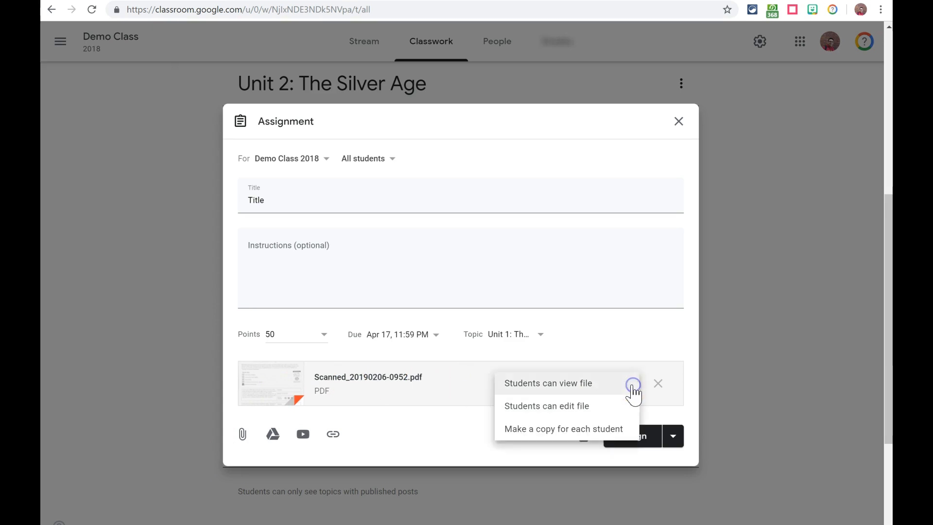
{"action": "left_click", "coordinate": [586, 390]}
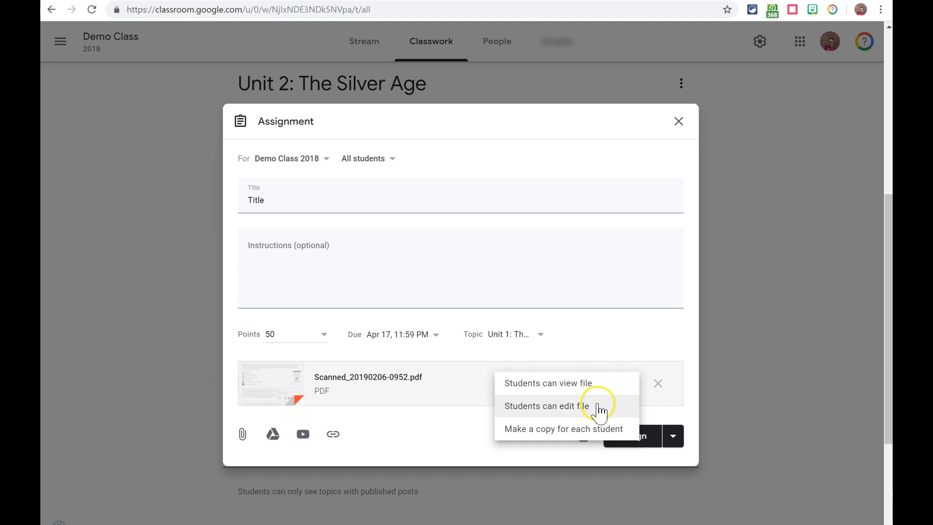
{"action": "left_click", "coordinate": [525, 432]}
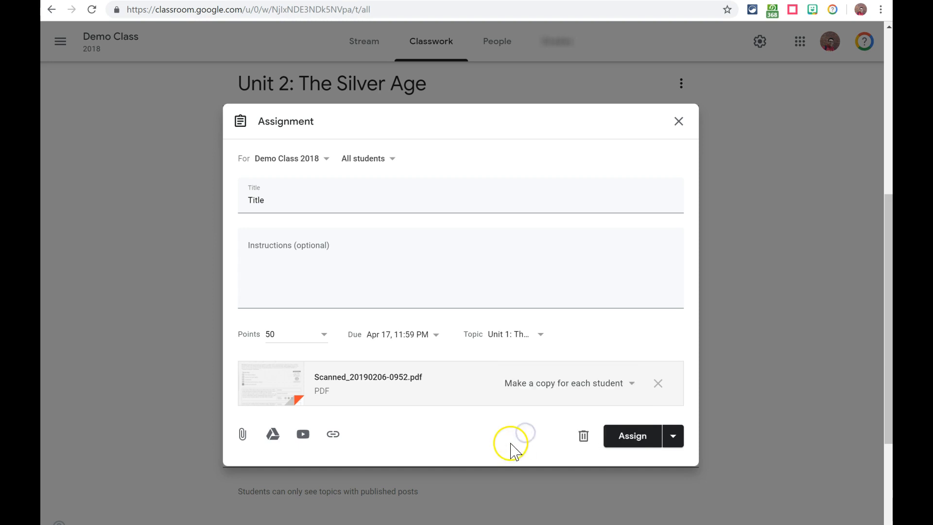
{"action": "left_click", "coordinate": [324, 163]}
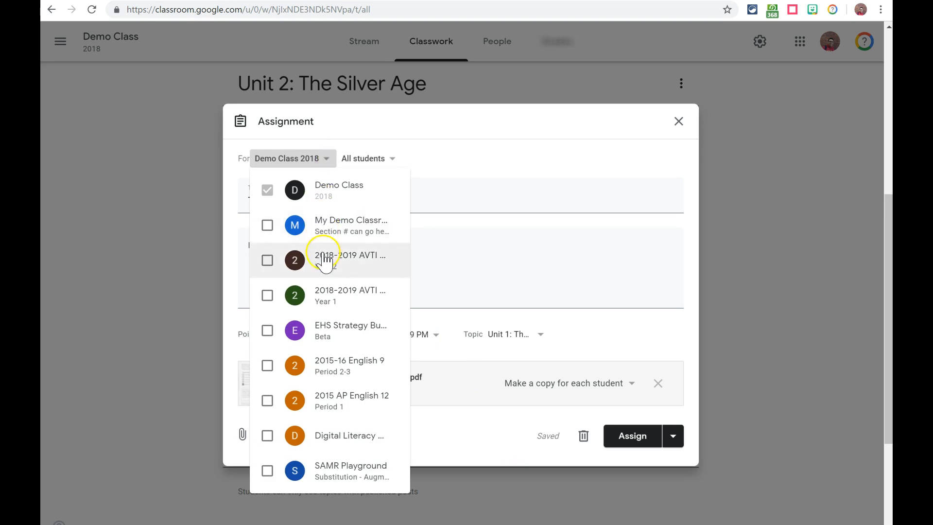
{"action": "left_click", "coordinate": [267, 225]}
{"action": "left_click", "coordinate": [272, 295]}
{"action": "left_click", "coordinate": [272, 296]}
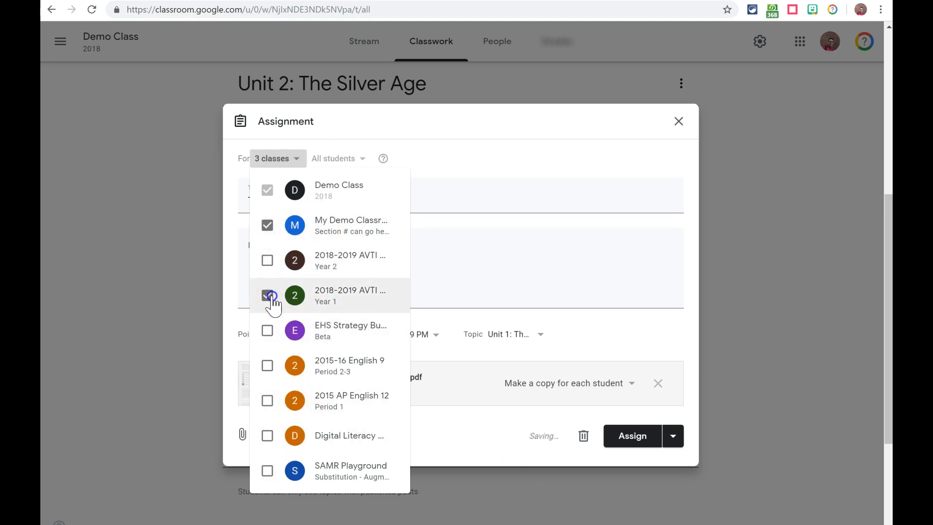
{"action": "left_click", "coordinate": [269, 226]}
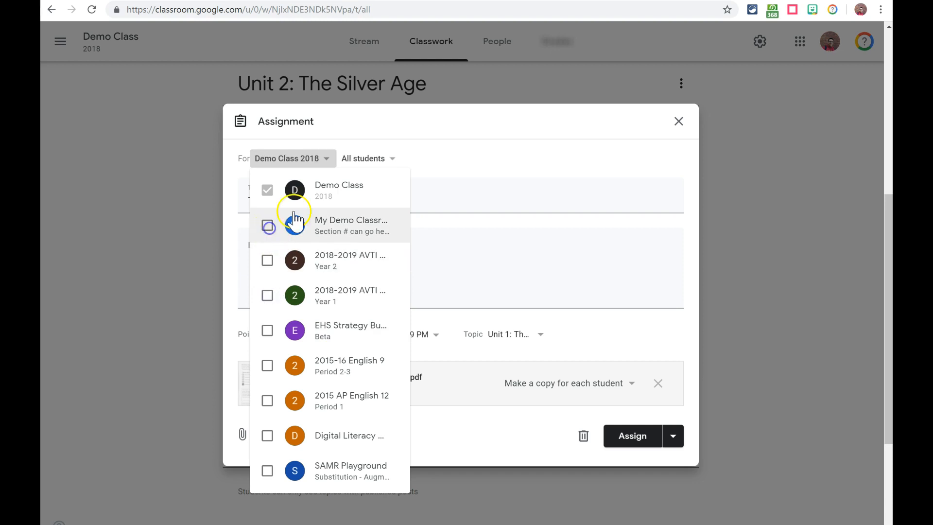
{"action": "left_click", "coordinate": [302, 160]}
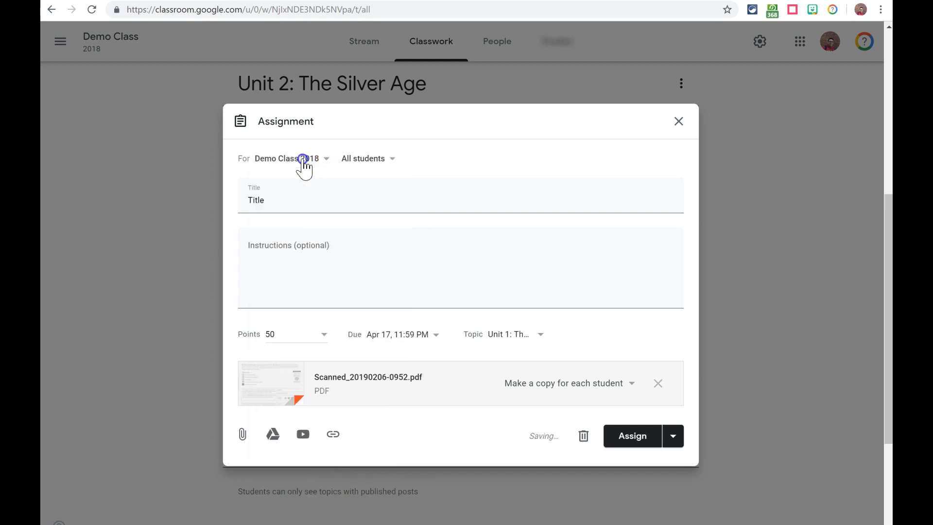
{"action": "left_click", "coordinate": [389, 160]}
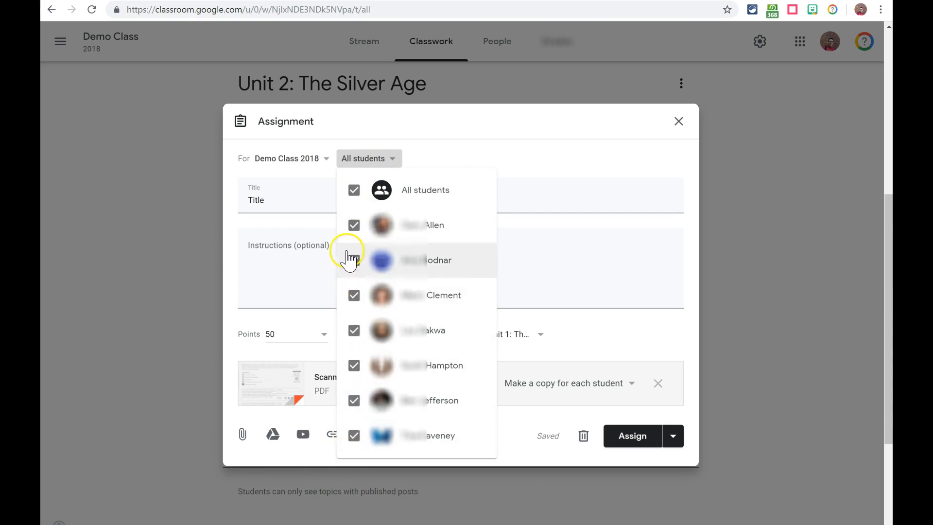
{"action": "left_click", "coordinate": [484, 165]}
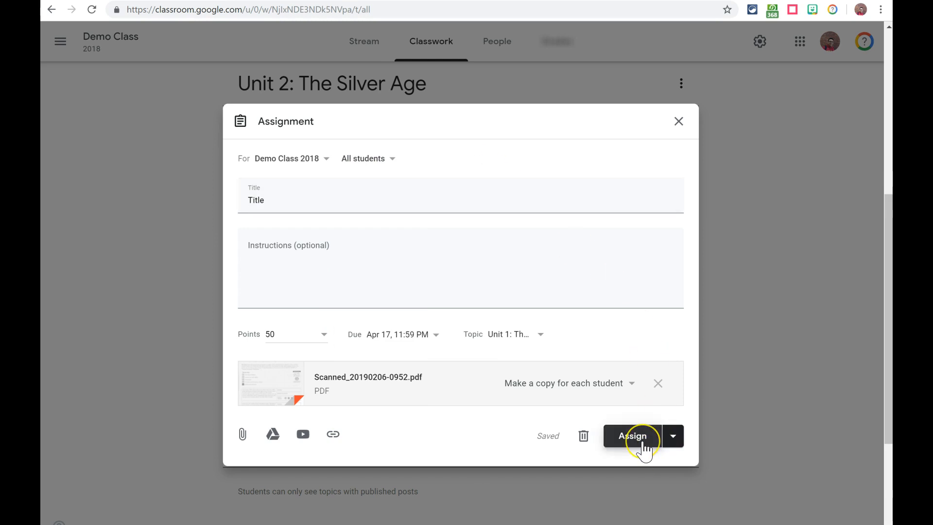
Publish the assignment to the class immediately, using Assign rather than scheduling it or saving a draft
{"action": "left_click", "coordinate": [680, 438]}
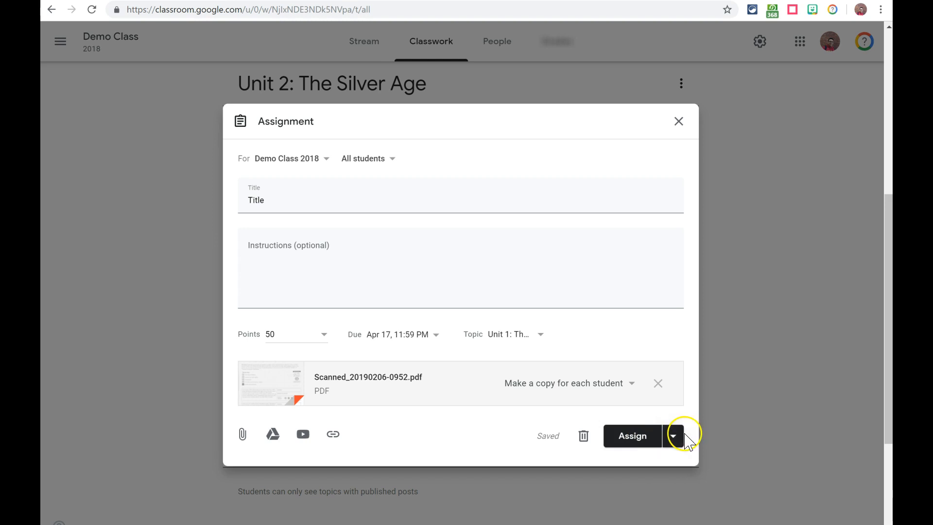
{"action": "left_click", "coordinate": [675, 434]}
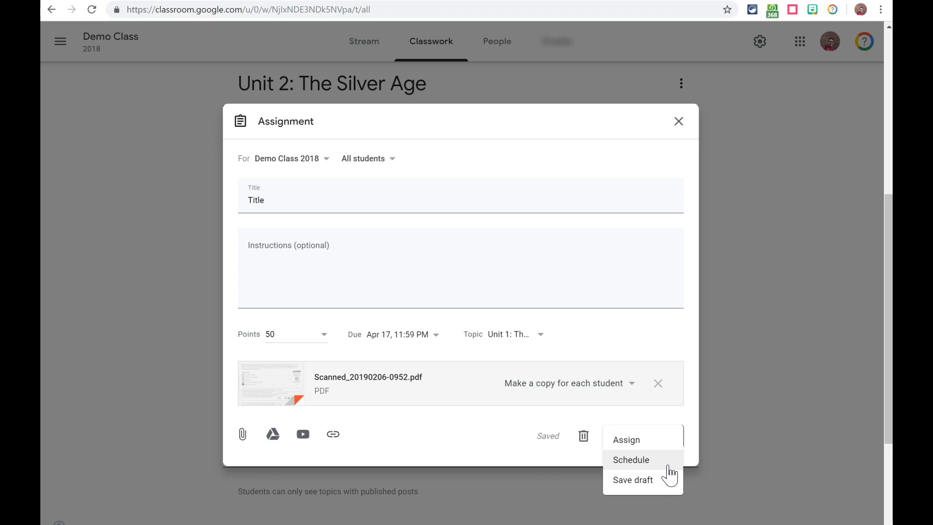
{"action": "left_click", "coordinate": [628, 440]}
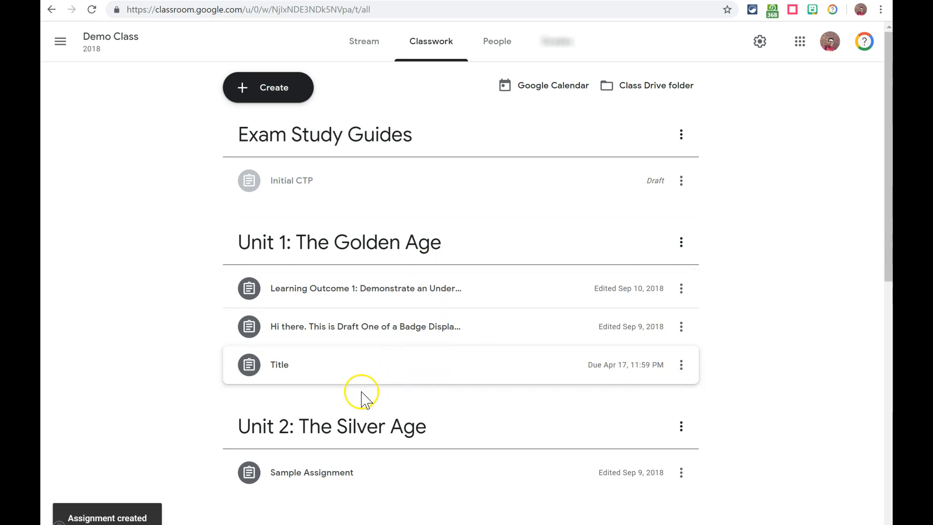
Move the "Title" assignment up one place within Unit 1: The Golden Age, above the Badge Display draft post
{"action": "left_click", "coordinate": [334, 373]}
{"action": "left_click_drag", "start_coordinate": [333, 373], "coordinate": [348, 319]}
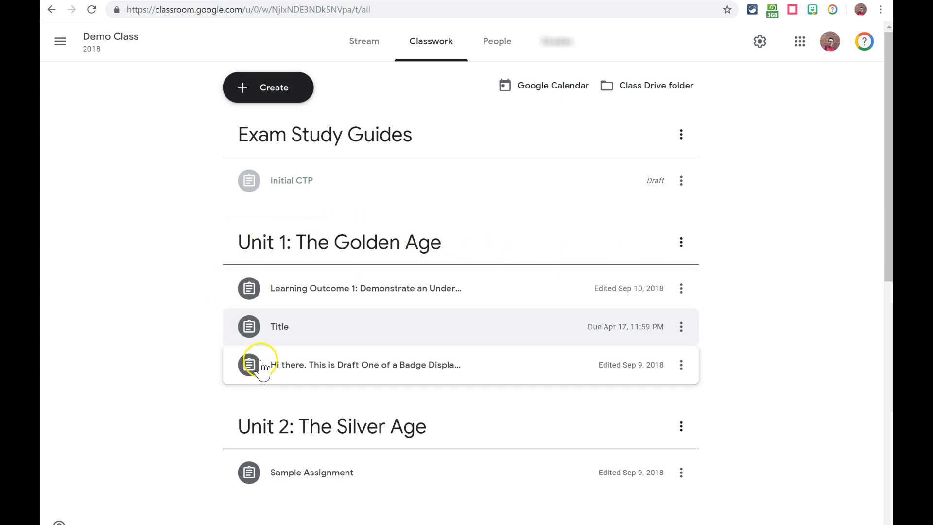
{"action": "left_click", "coordinate": [377, 129]}
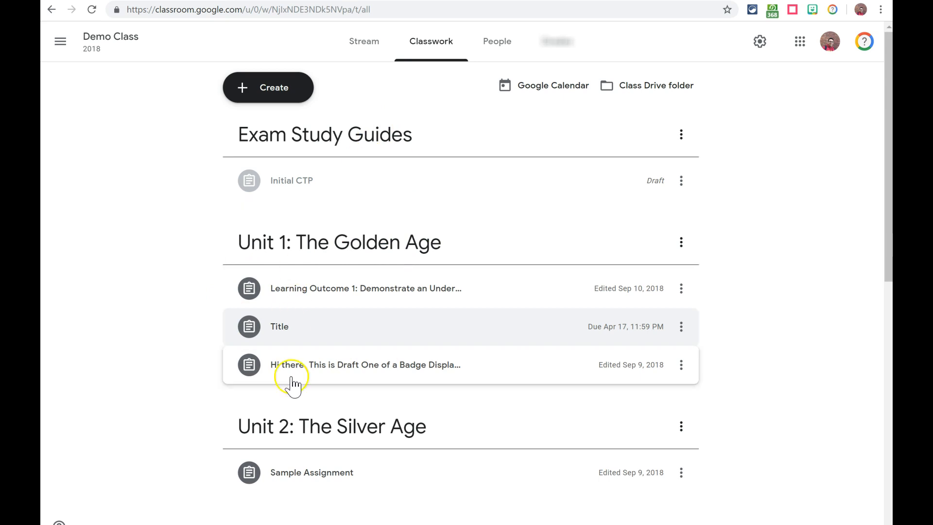
{"action": "left_click_drag", "start_coordinate": [311, 430], "coordinate": [339, 249]}
{"action": "left_click_drag", "start_coordinate": [306, 372], "coordinate": [344, 272]}
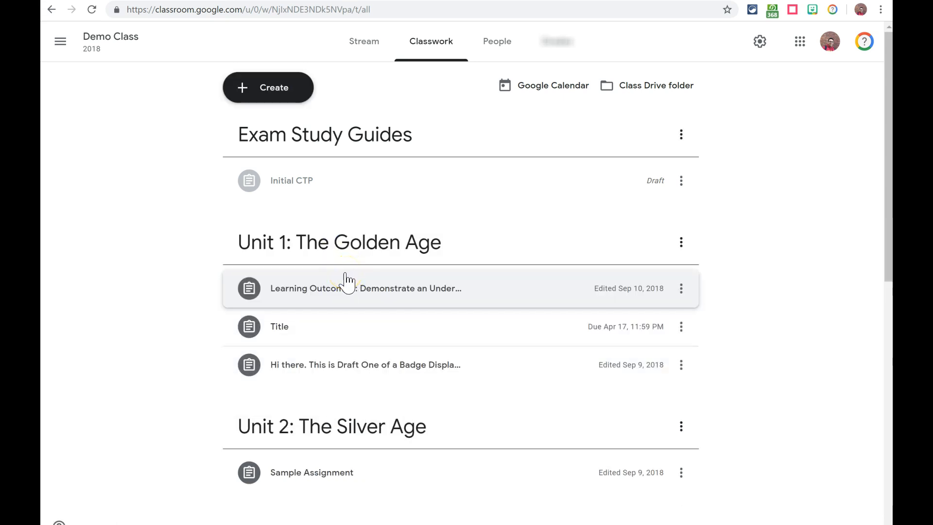